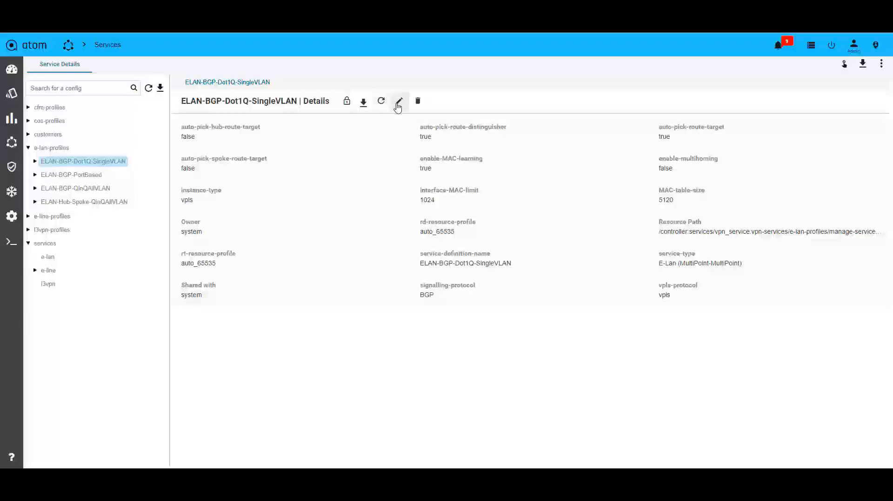
Open the ELAN-BGP-Dot1Q-SingleVLAN profile for editing and review its service type, signalling, route-target and MAC-learning settings.
{"action": "left_click", "coordinate": [398, 106]}
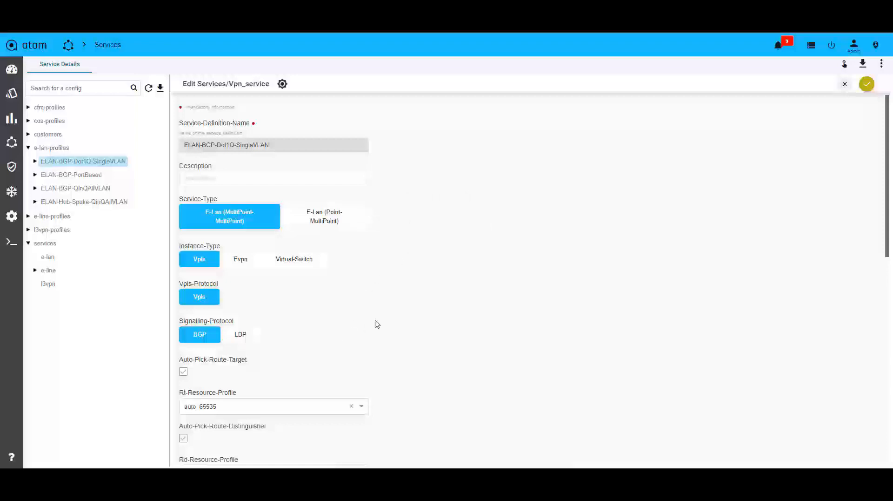
{"action": "scroll", "coordinate": [430, 231], "scroll_direction": "down", "scroll_amount": 4}
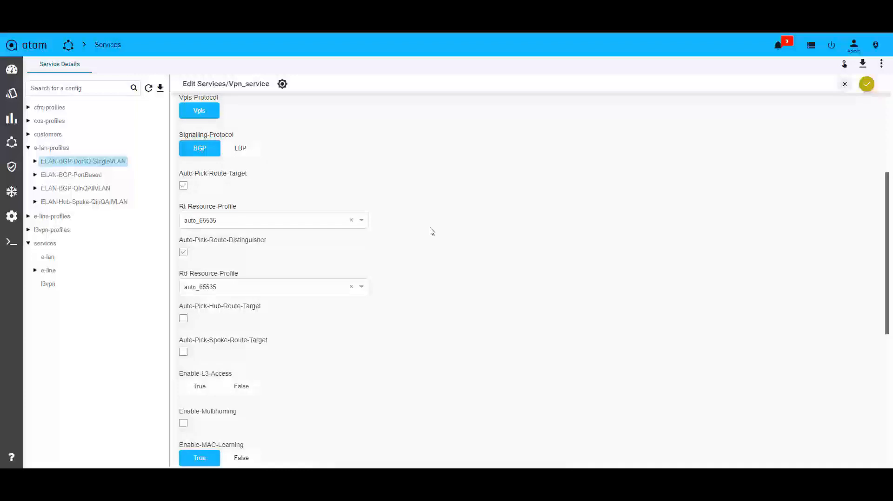
{"action": "scroll", "coordinate": [464, 335], "scroll_direction": "down", "scroll_amount": 1}
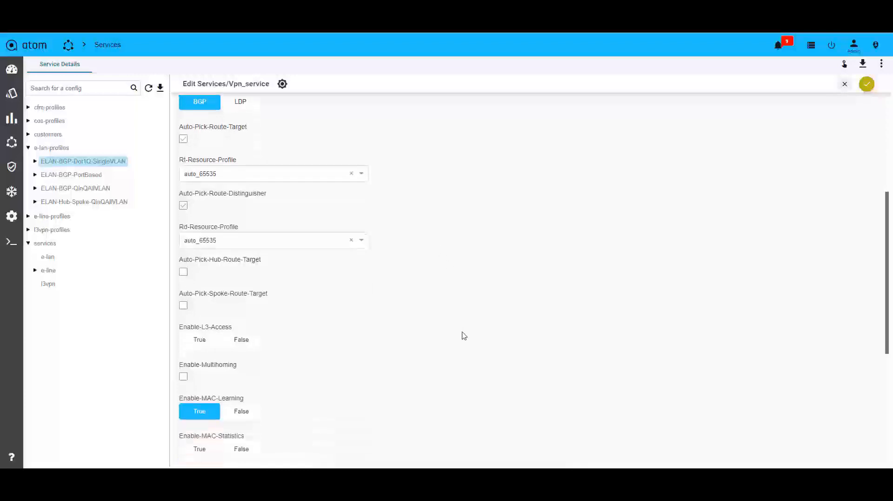
{"action": "scroll", "coordinate": [464, 335], "scroll_direction": "down", "scroll_amount": 2}
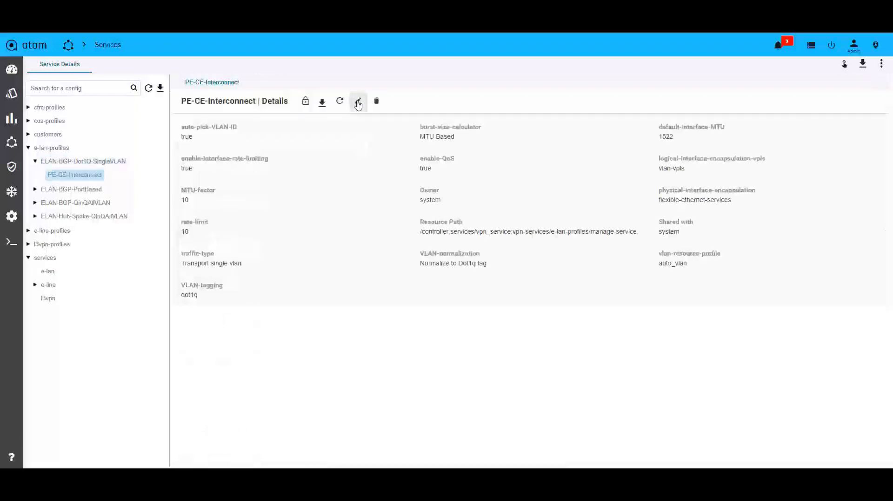
Open the profile's PE-CE-Interconnect entry for editing and review its VLAN, MTU, rate-limit, burst-size and QoS settings.
{"action": "left_click", "coordinate": [359, 102]}
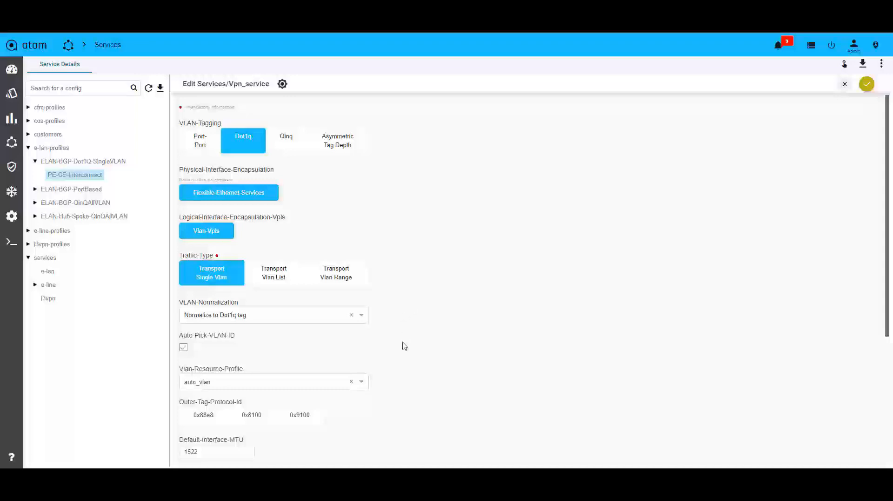
{"action": "scroll", "coordinate": [403, 347], "scroll_direction": "down", "scroll_amount": 4}
{"action": "scroll", "coordinate": [416, 385], "scroll_direction": "down", "scroll_amount": 1}
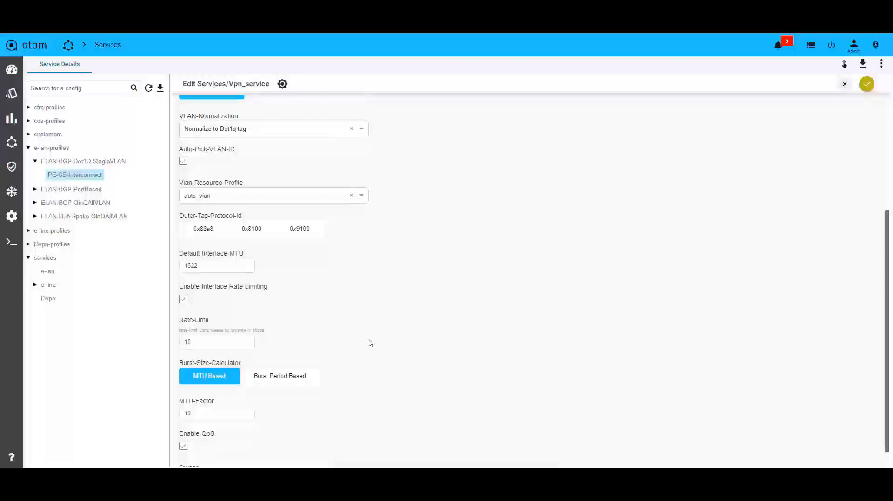
{"action": "scroll", "coordinate": [358, 348], "scroll_direction": "down", "scroll_amount": 1}
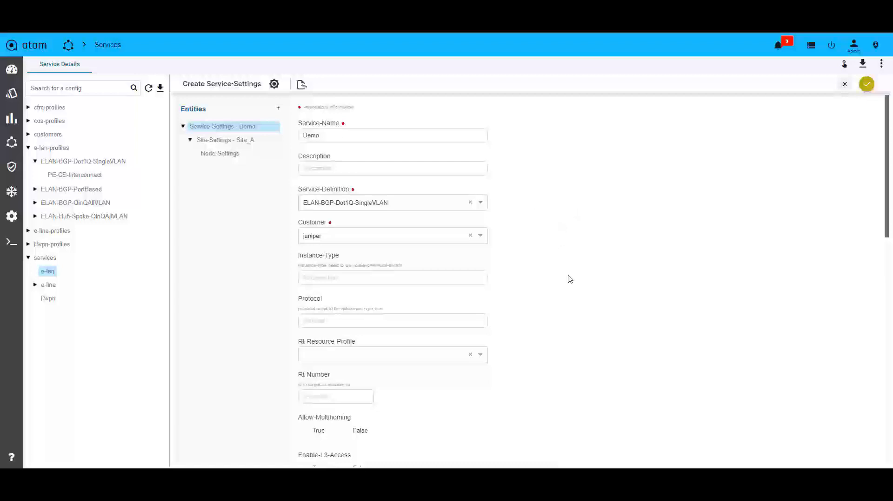
Review the filled-in service settings of the new Demo E-LAN service and the settings of its site Site_A.
{"action": "scroll", "coordinate": [570, 279], "scroll_direction": "down", "scroll_amount": 1}
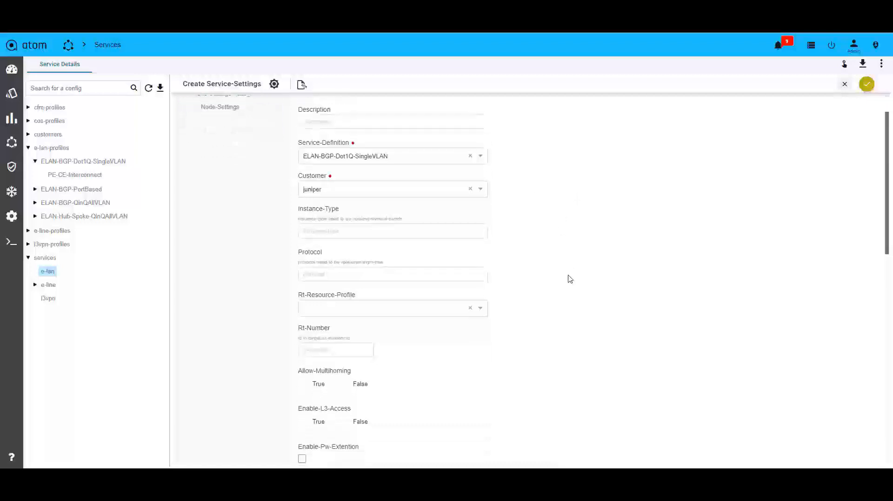
{"action": "scroll", "coordinate": [570, 279], "scroll_direction": "down", "scroll_amount": 6}
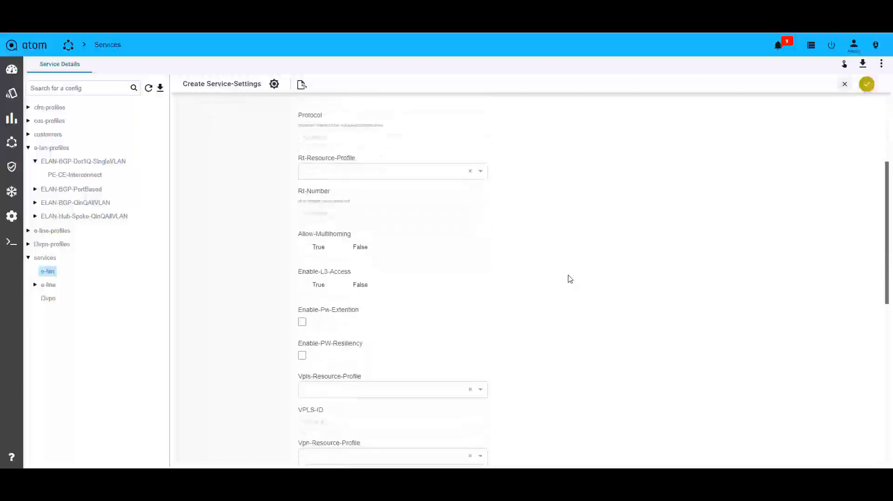
{"action": "scroll", "coordinate": [571, 278], "scroll_direction": "down", "scroll_amount": 5}
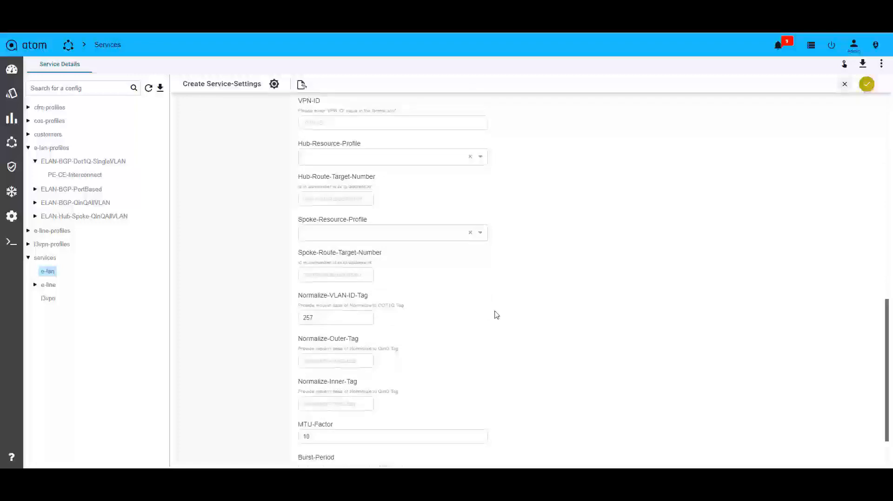
{"action": "scroll", "coordinate": [497, 315], "scroll_direction": "down", "scroll_amount": 3}
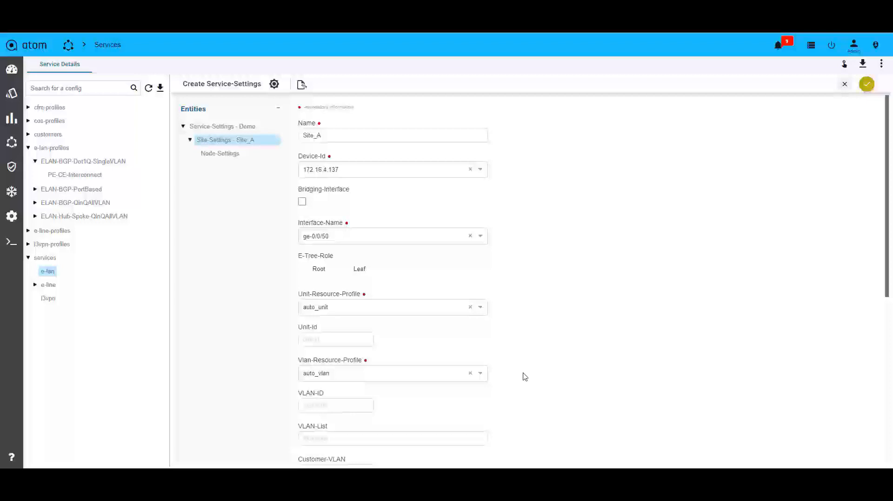
{"action": "scroll", "coordinate": [525, 376], "scroll_direction": "down", "scroll_amount": 8}
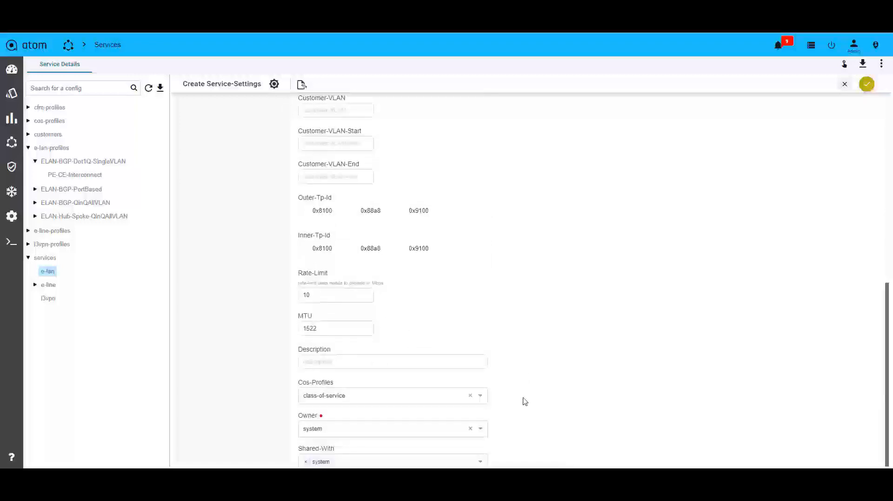
{"action": "scroll", "coordinate": [511, 233], "scroll_direction": "up", "scroll_amount": 10}
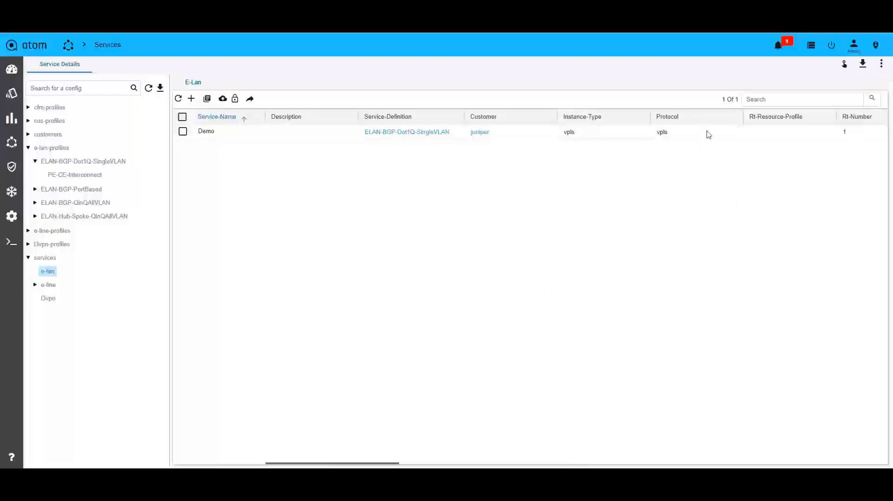
Open the details of the "Create: service-settings Demo" task and display the commands sent to the device.
{"action": "left_click", "coordinate": [812, 48]}
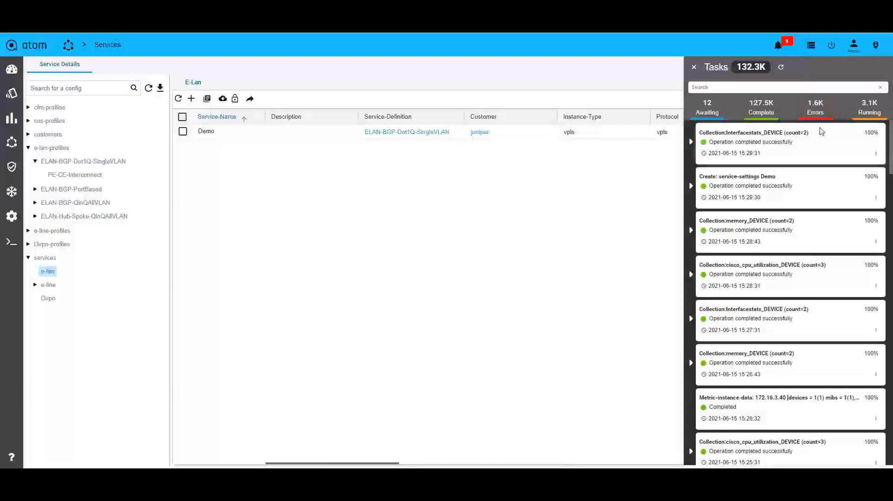
{"action": "left_click", "coordinate": [876, 198]}
{"action": "left_click", "coordinate": [873, 212]}
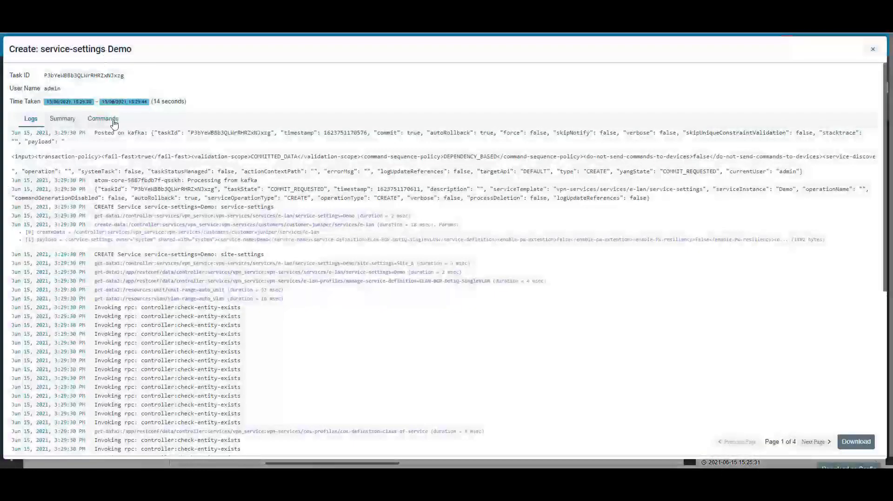
{"action": "left_click", "coordinate": [114, 123]}
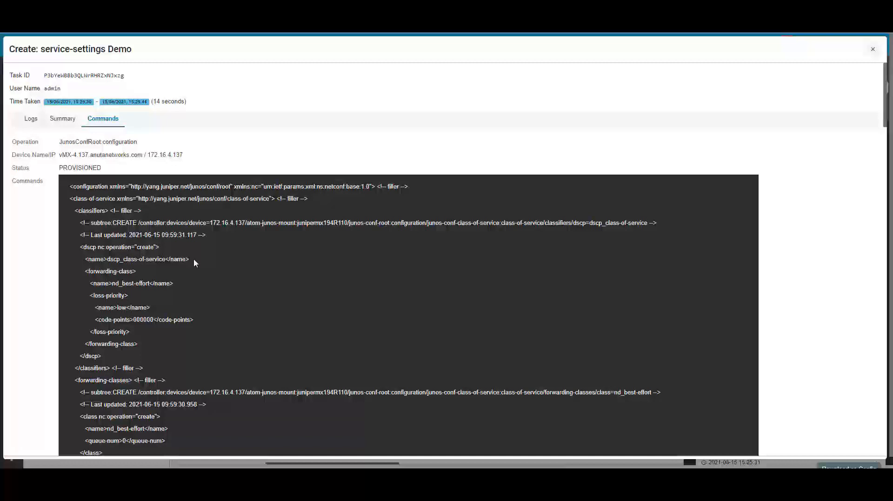
Examine the Demo task's generated Junos configuration, covering class of service, firewall, interface, OAM protocol and routing-instance sections.
{"action": "scroll", "coordinate": [191, 284], "scroll_direction": "down", "scroll_amount": 3}
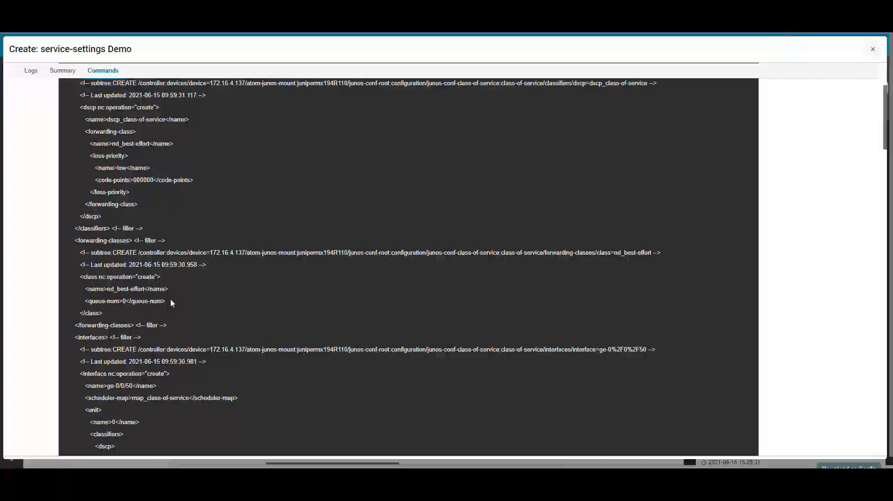
{"action": "scroll", "coordinate": [170, 299], "scroll_direction": "down", "scroll_amount": 10}
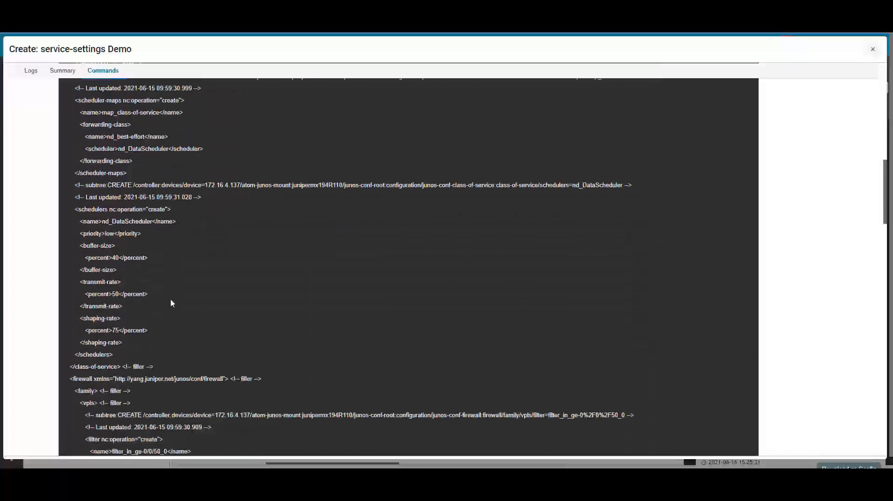
{"action": "scroll", "coordinate": [173, 304], "scroll_direction": "down", "scroll_amount": 1}
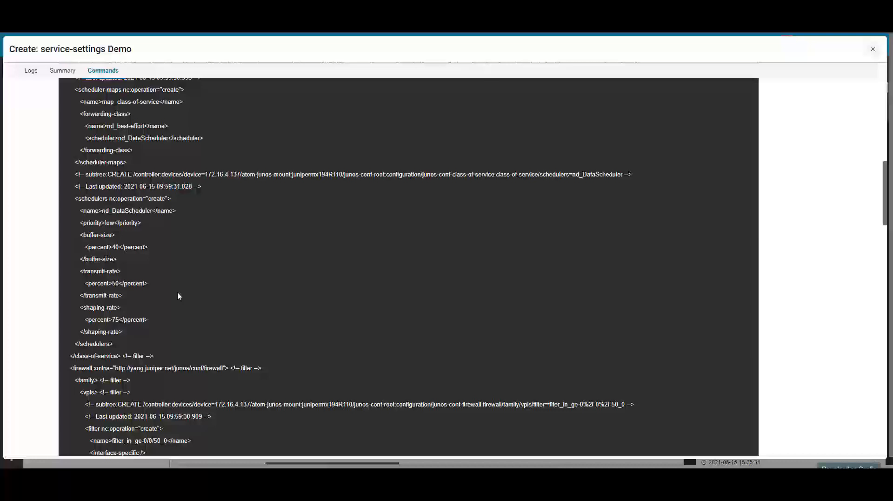
{"action": "scroll", "coordinate": [178, 296], "scroll_direction": "down", "scroll_amount": 4}
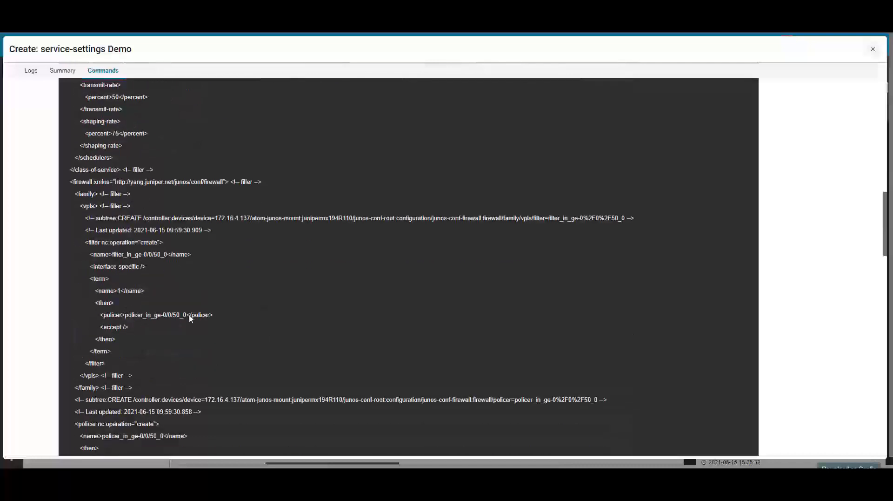
{"action": "scroll", "coordinate": [190, 318], "scroll_direction": "down", "scroll_amount": 1}
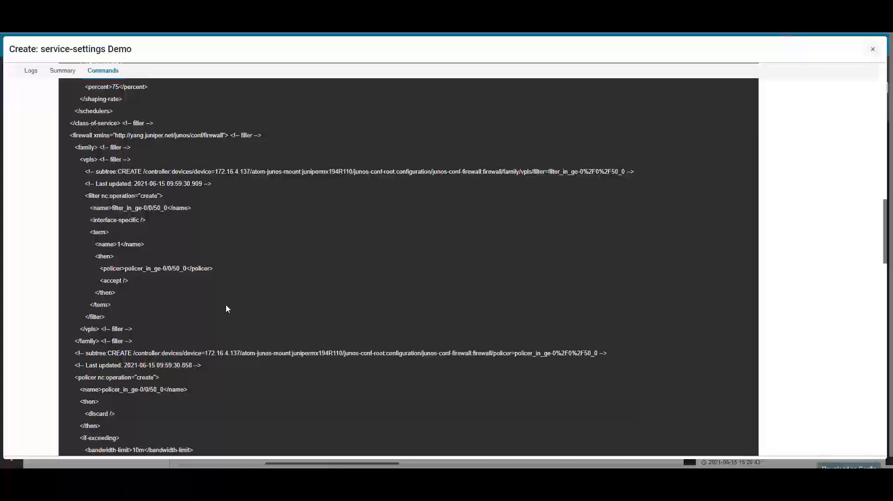
{"action": "scroll", "coordinate": [227, 306], "scroll_direction": "down", "scroll_amount": 6}
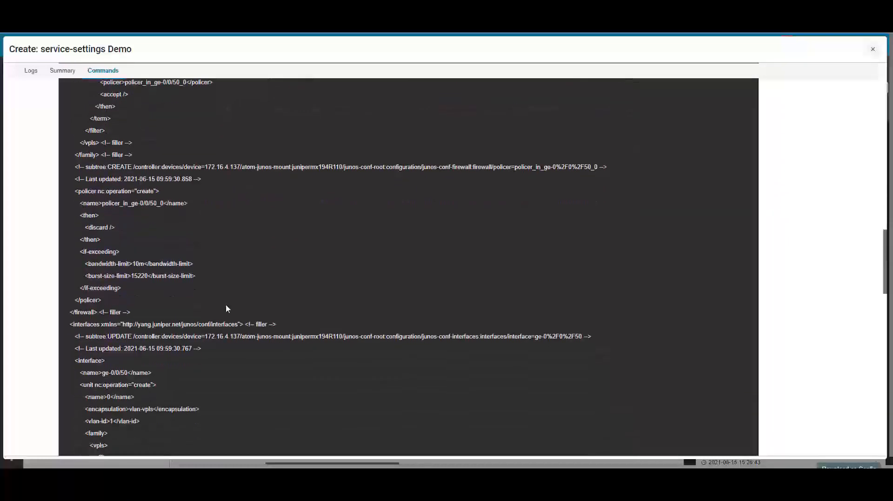
{"action": "scroll", "coordinate": [228, 308], "scroll_direction": "down", "scroll_amount": 1}
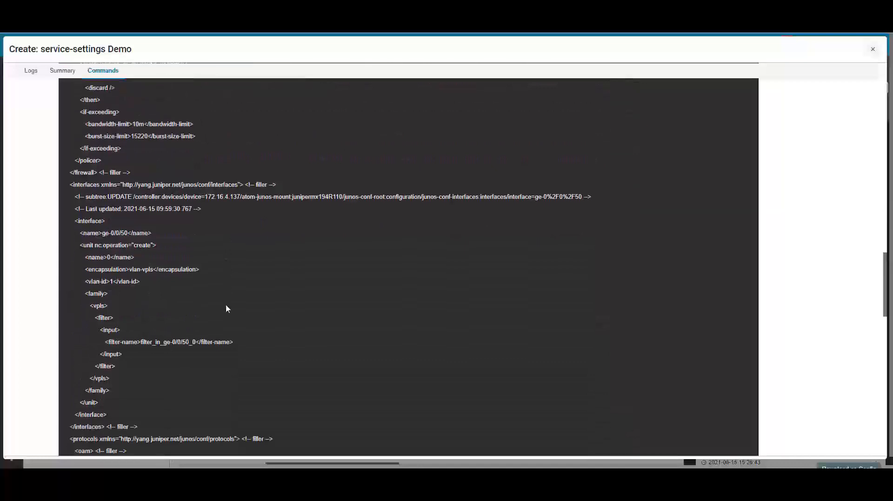
{"action": "scroll", "coordinate": [227, 309], "scroll_direction": "down", "scroll_amount": 7}
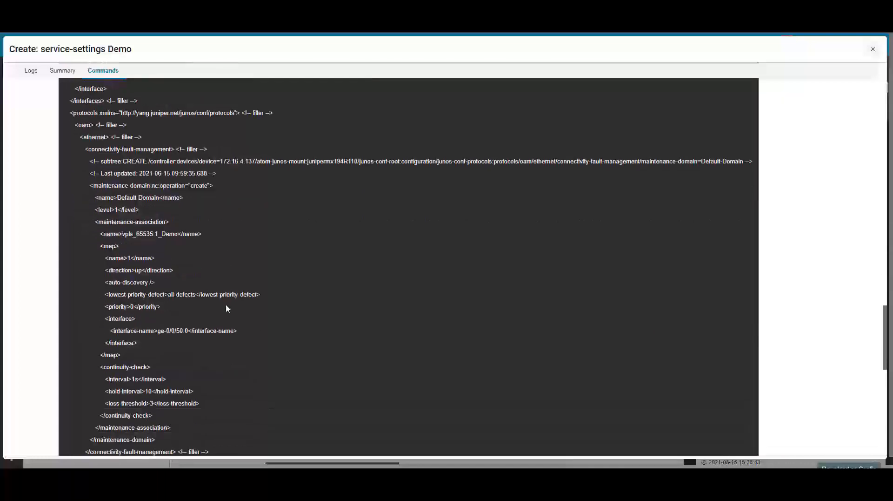
{"action": "scroll", "coordinate": [227, 308], "scroll_direction": "up", "scroll_amount": 6}
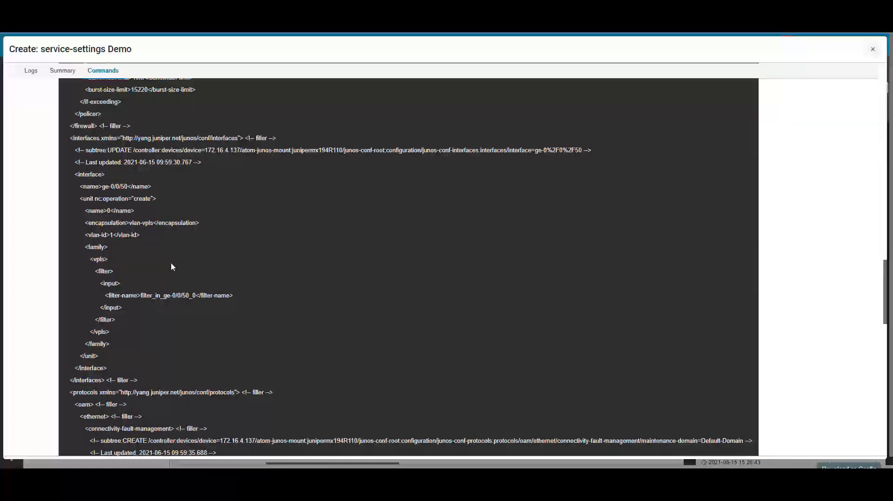
{"action": "scroll", "coordinate": [203, 223], "scroll_direction": "down", "scroll_amount": 14}
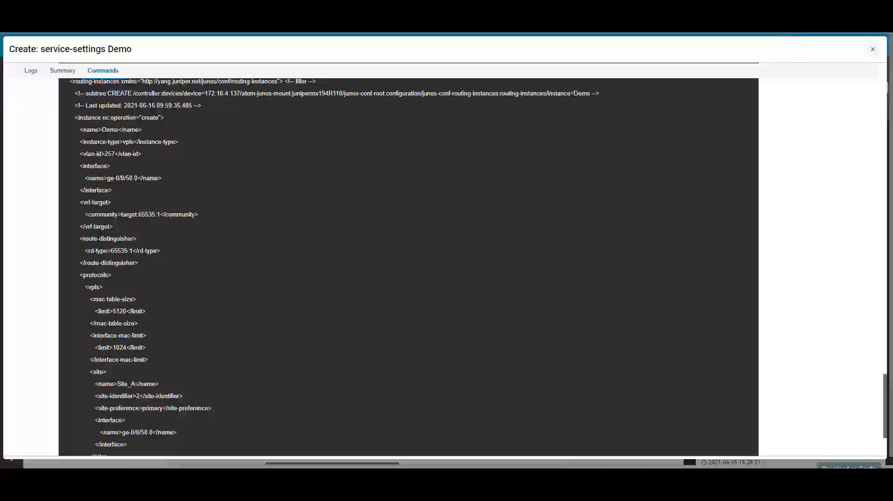
Switch to the SSH terminal session of vMX-4.137 and review the configuration output matching Demo, ge-0/0/50 and class.
{"action": "key", "text": "alt+Tab"}
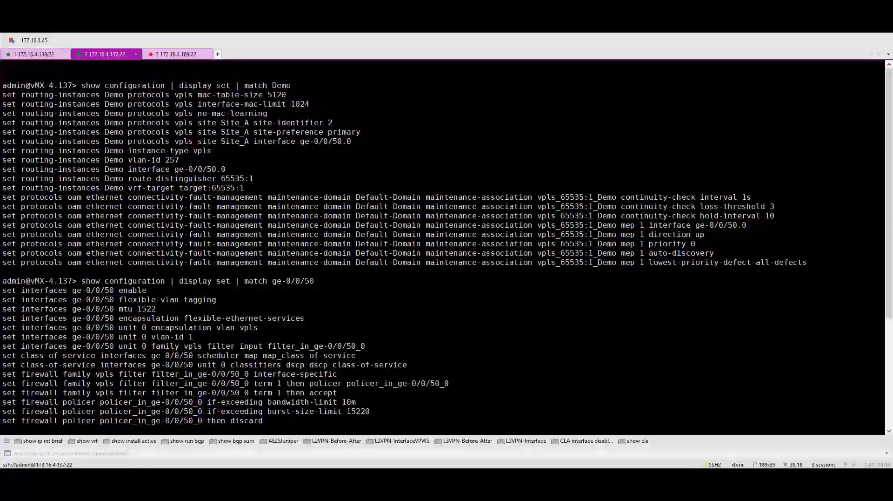
{"action": "scroll", "coordinate": [443, 247], "scroll_direction": "down", "scroll_amount": 6}
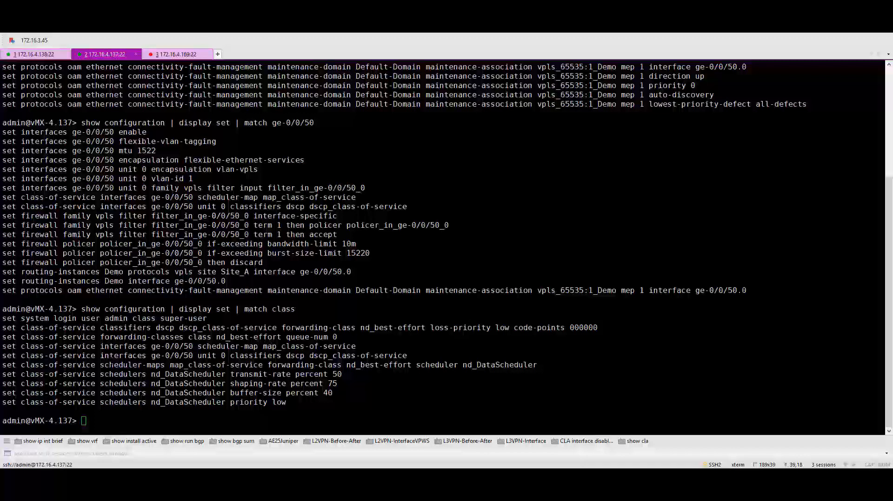
{"action": "scroll", "coordinate": [442, 246], "scroll_direction": "up", "scroll_amount": 5}
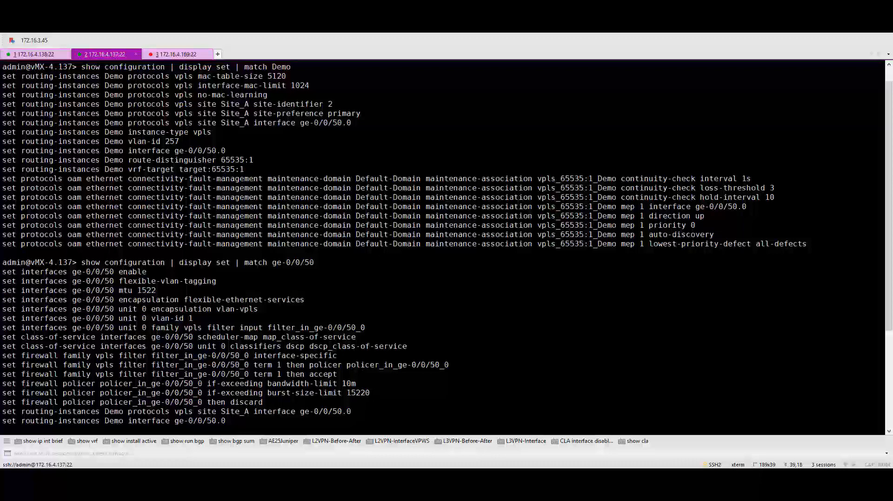
{"action": "scroll", "coordinate": [443, 248], "scroll_direction": "down", "scroll_amount": 5}
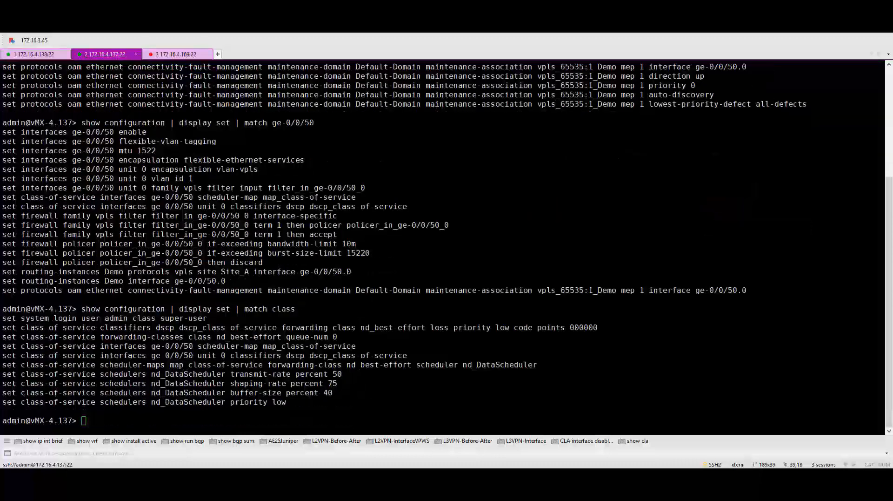